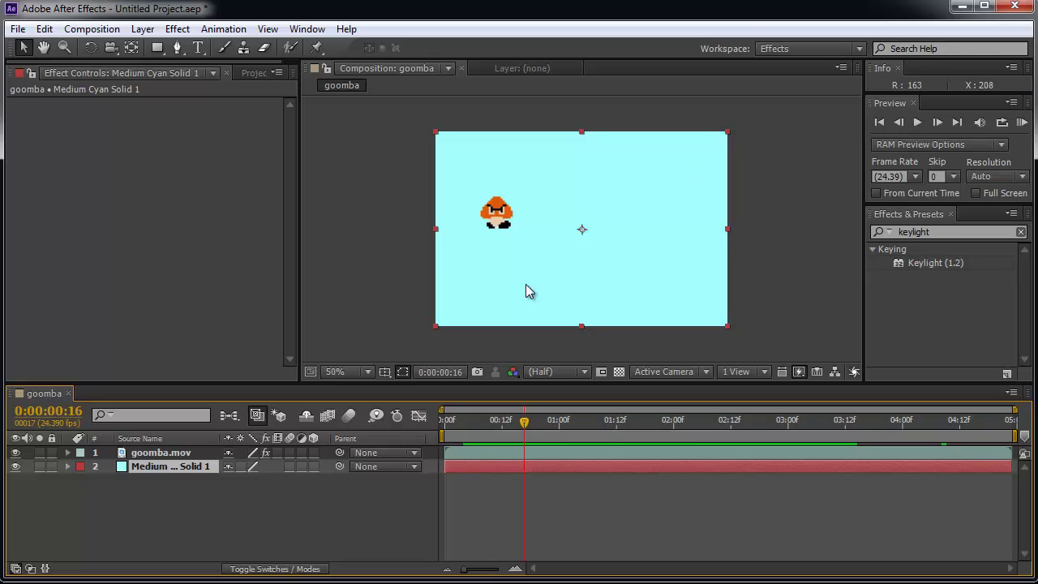
# Preview the composition, then start a new solid and cancel it without creating one
pyautogui.press('space')
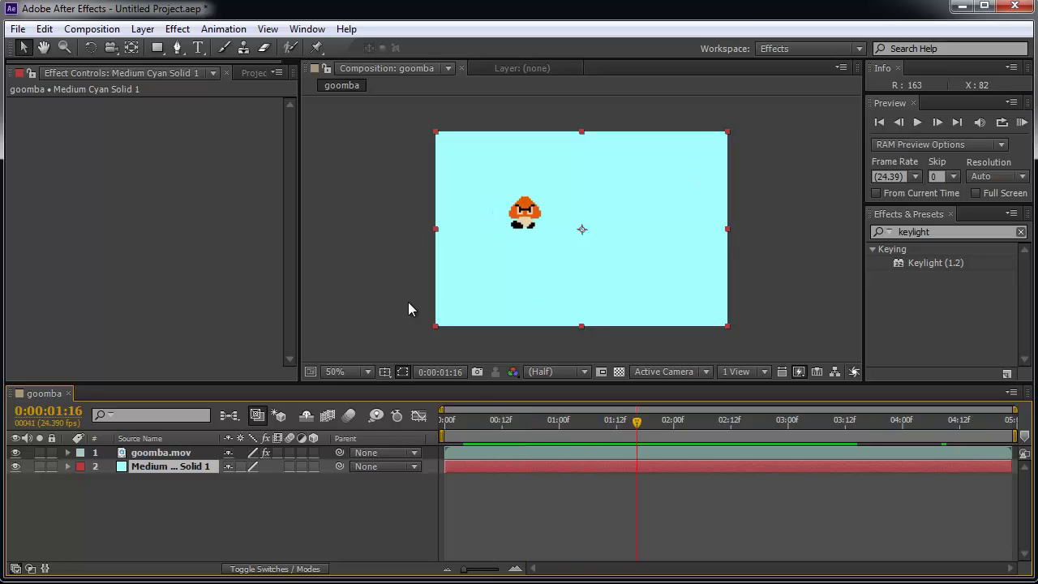
pyautogui.rightClick(232, 531)
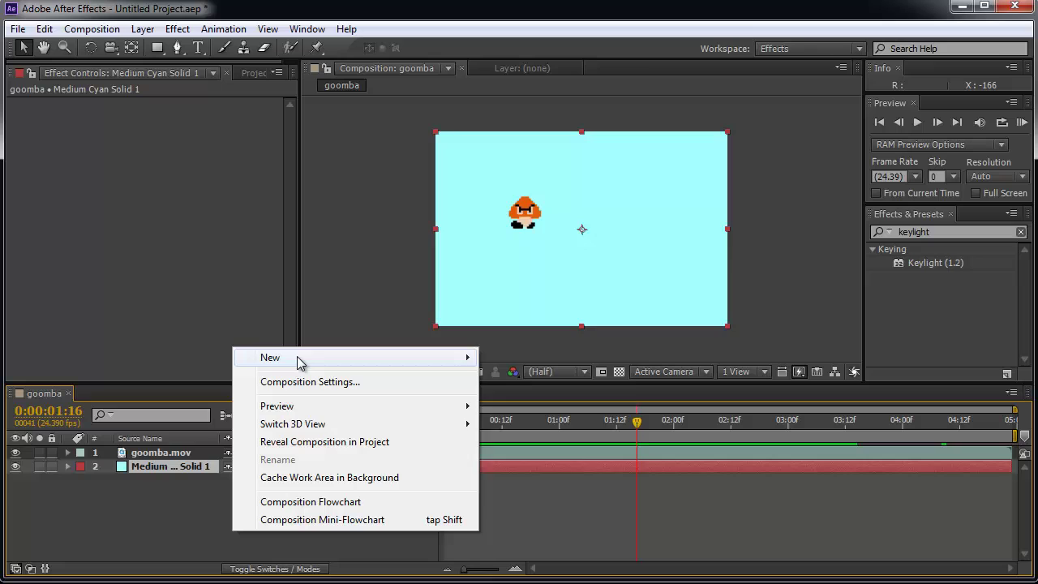
pyautogui.moveTo(300, 363)
pyautogui.click(535, 396)
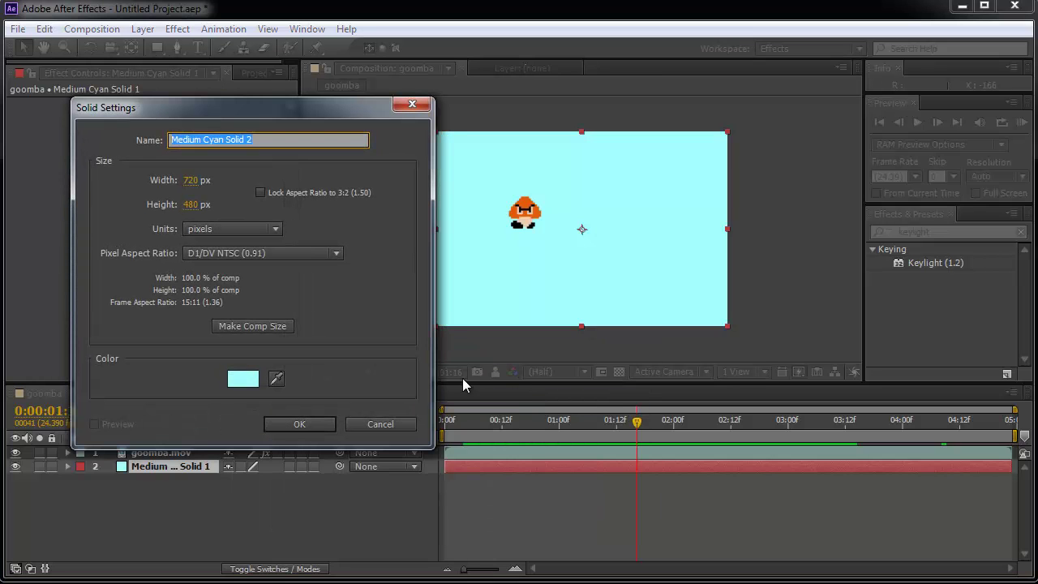
pyautogui.click(253, 380)
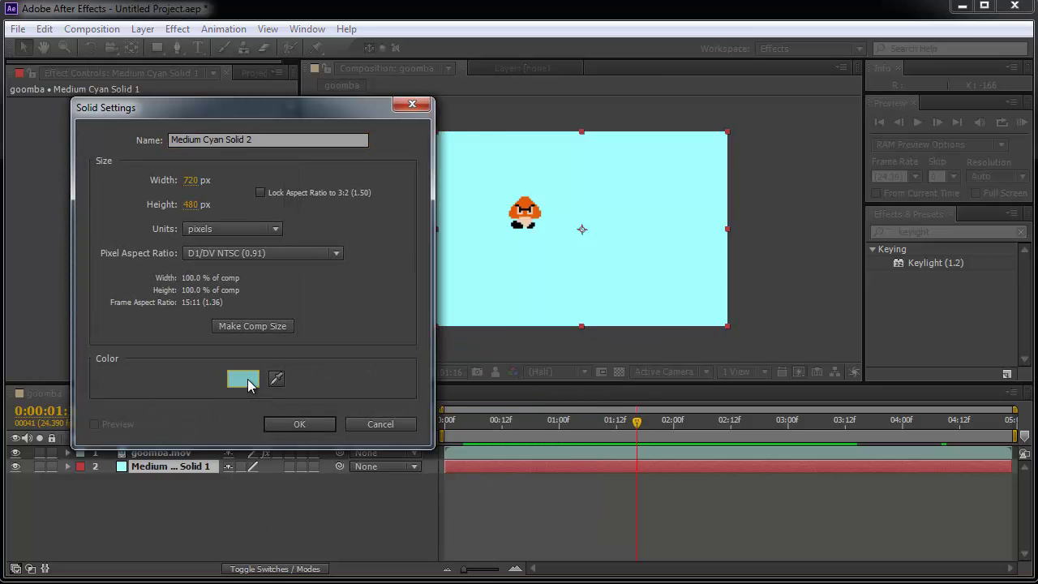
pyautogui.click(429, 194)
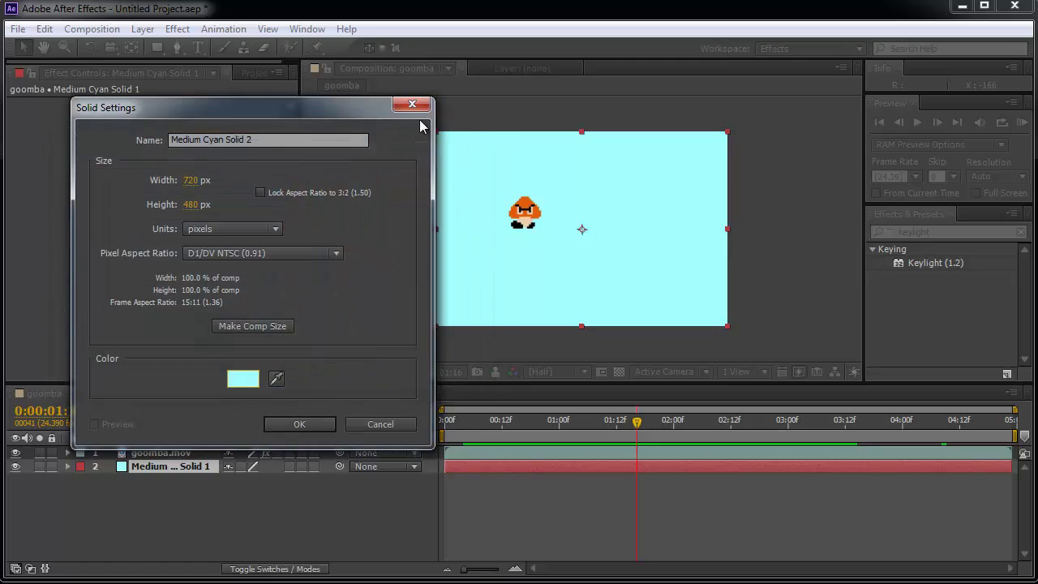
pyautogui.click(411, 109)
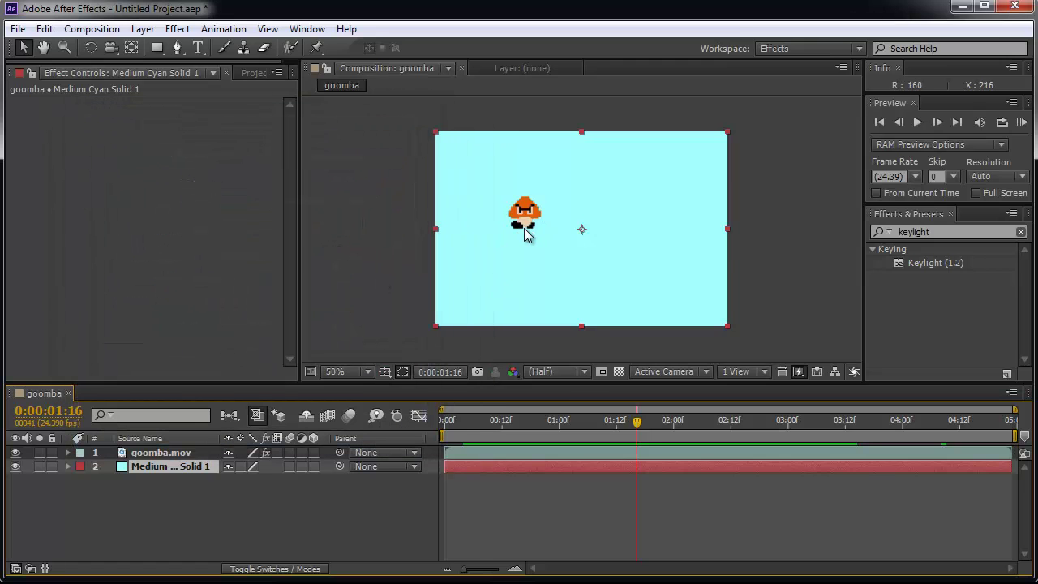
# Move goomba.mov below the Medium Cyan Solid 1 layer and back above it, then deselect all
pyautogui.click(136, 454)
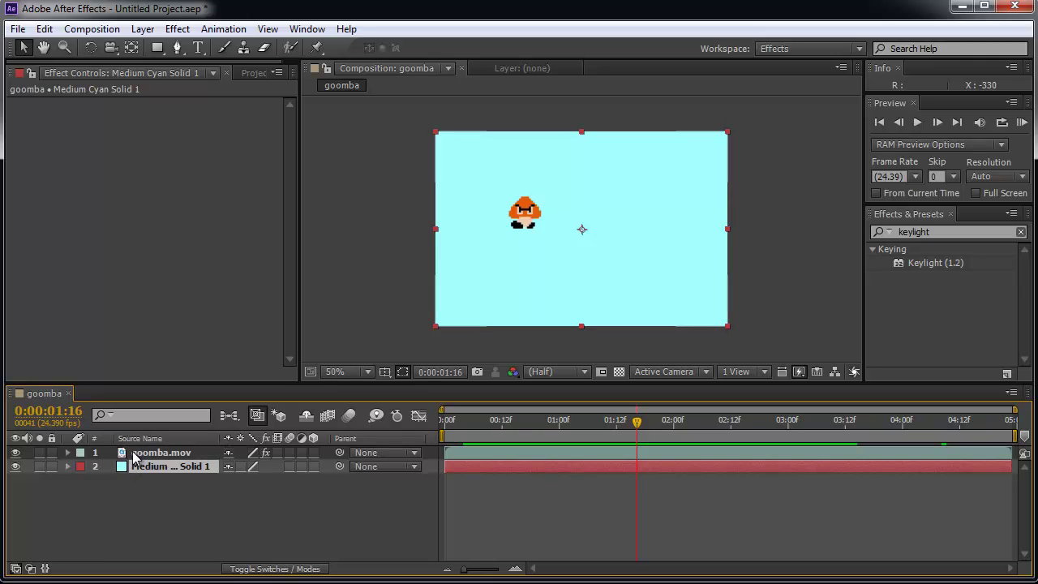
pyautogui.click(123, 468)
pyautogui.click(134, 455)
pyautogui.moveTo(135, 455); pyautogui.dragTo(134, 470)
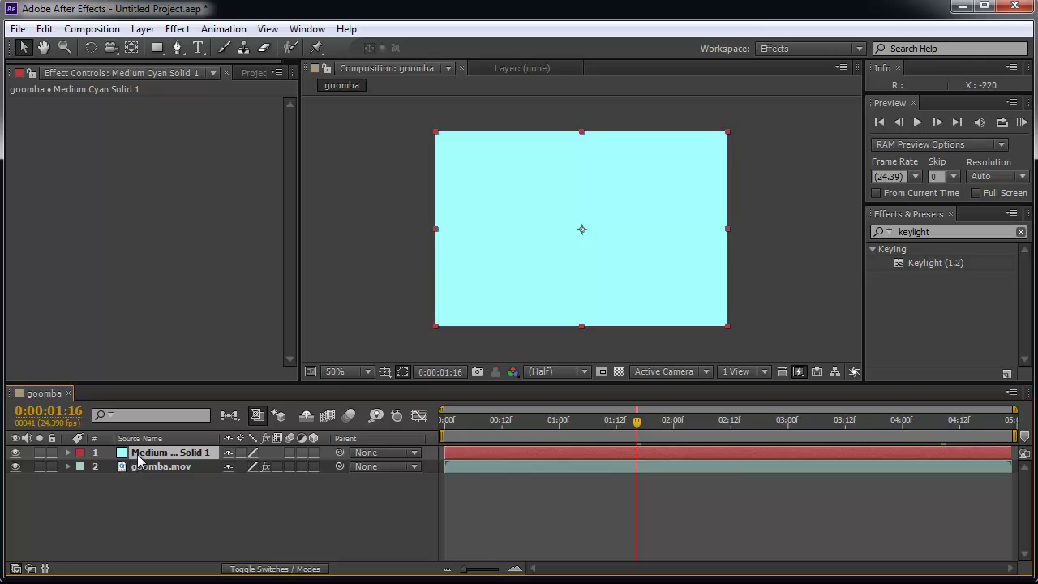
pyautogui.moveTo(143, 466); pyautogui.dragTo(142, 478)
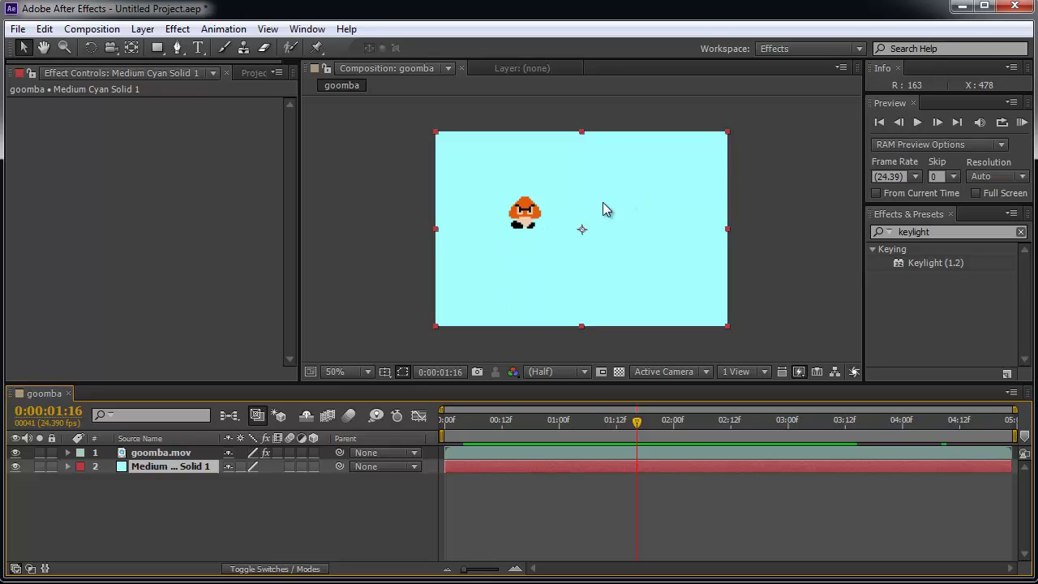
pyautogui.click(122, 527)
# Preview again, return to about 0:00:01:03, zoom the timeline in and out, and open Composition Settings with Ctrl+K
pyautogui.press('space')
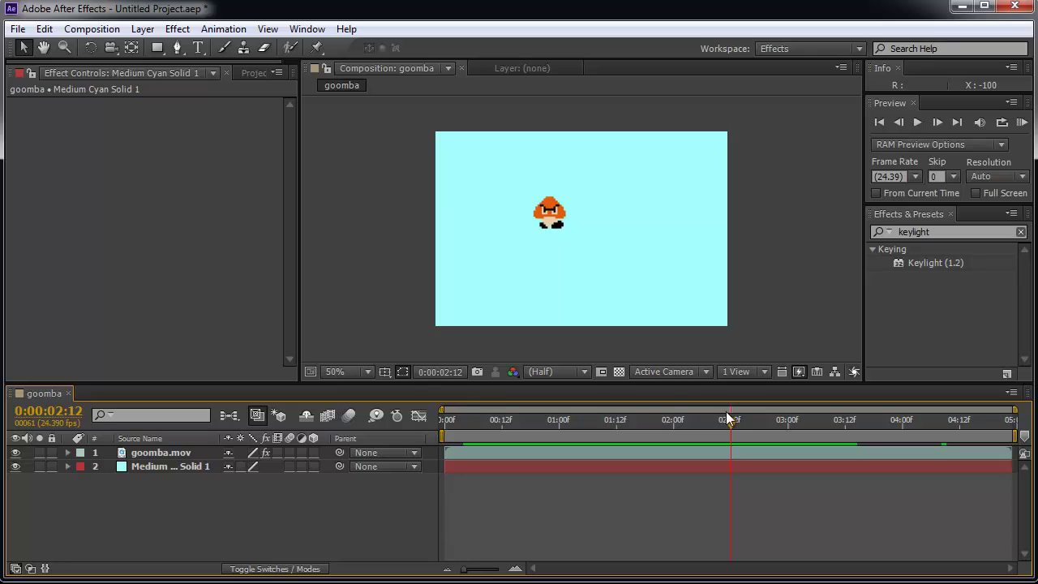
pyautogui.moveTo(730, 420); pyautogui.dragTo(577, 420)
pyautogui.press(';')
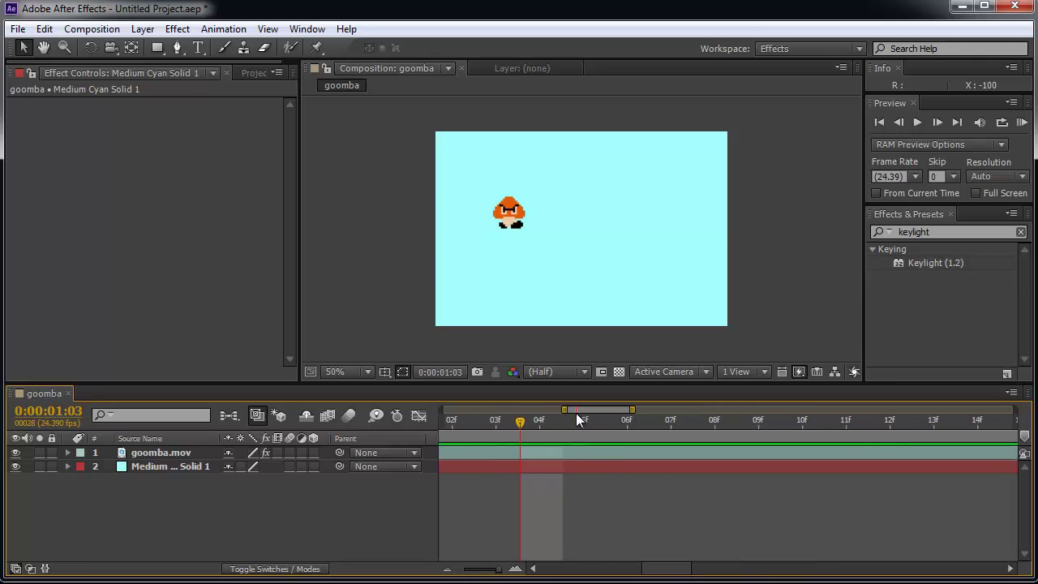
pyautogui.press(';')
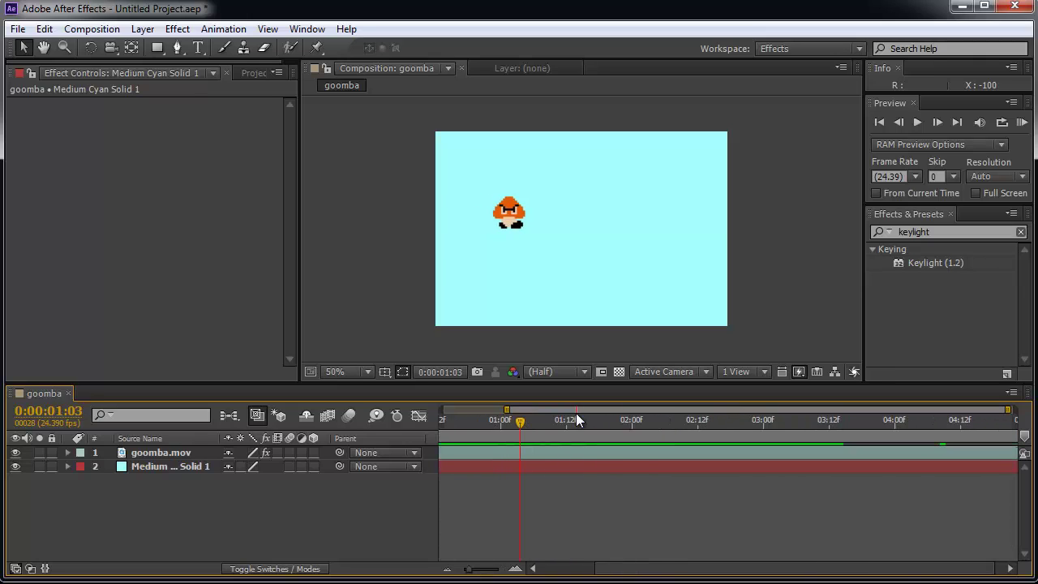
pyautogui.press('=')
pyautogui.press('=')
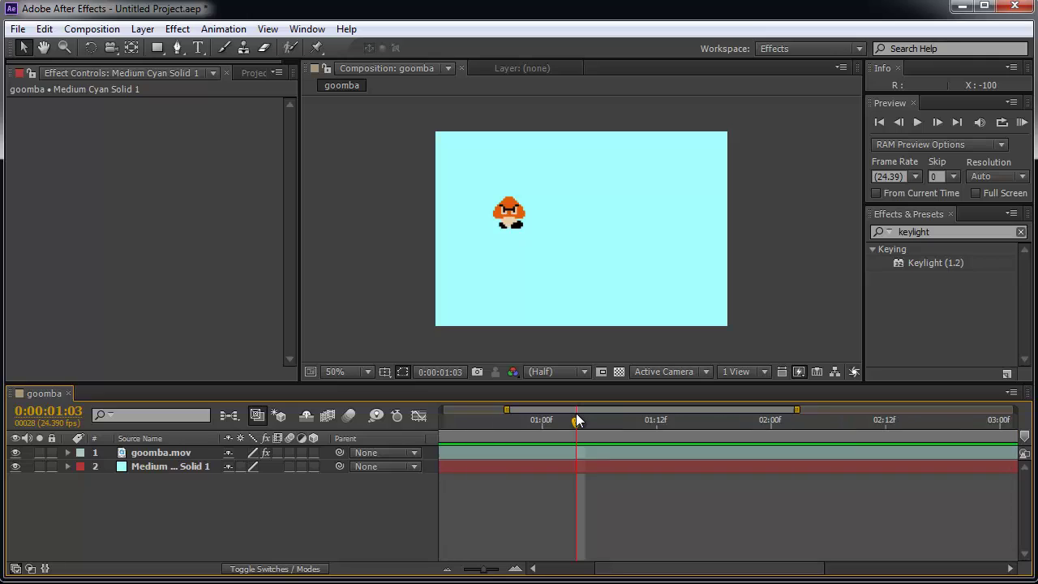
pyautogui.press('-')
pyautogui.press('-')
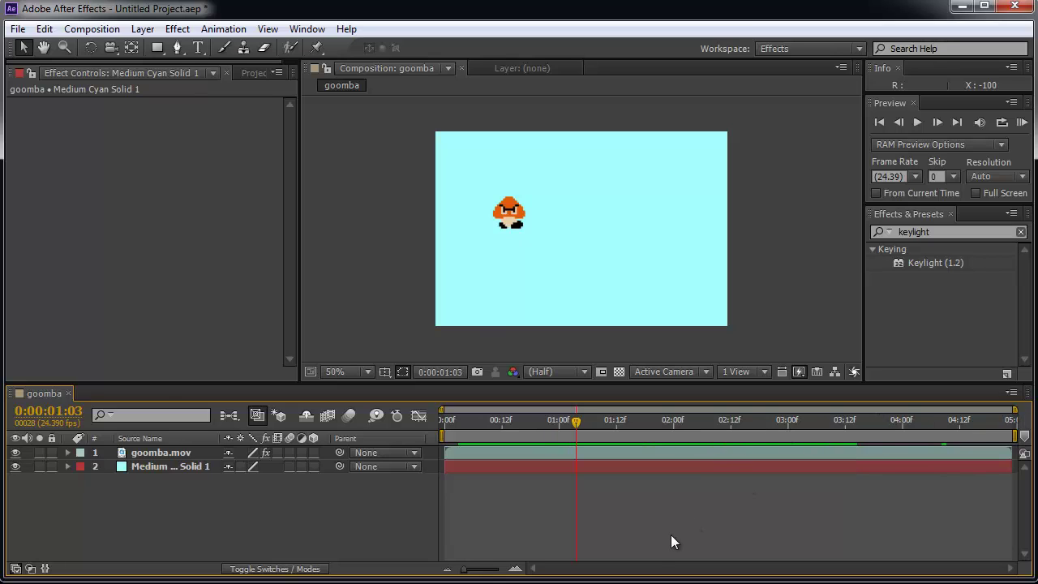
pyautogui.hotkey('ctrl', 'k')
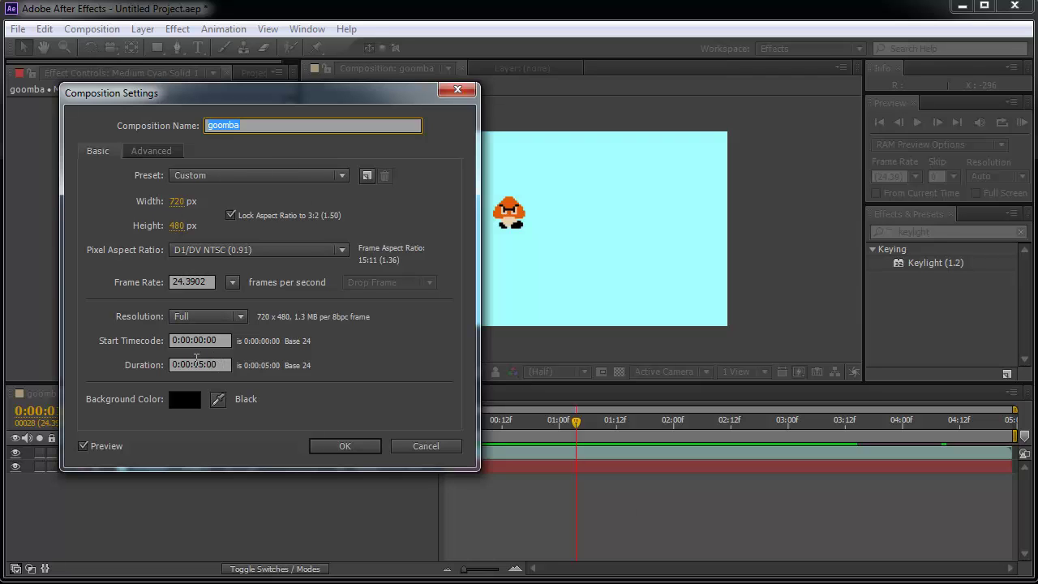
# Cancel Composition Settings, leaving 720×480, 24.3902 fps and 5-second duration unchanged
pyautogui.click(421, 446)
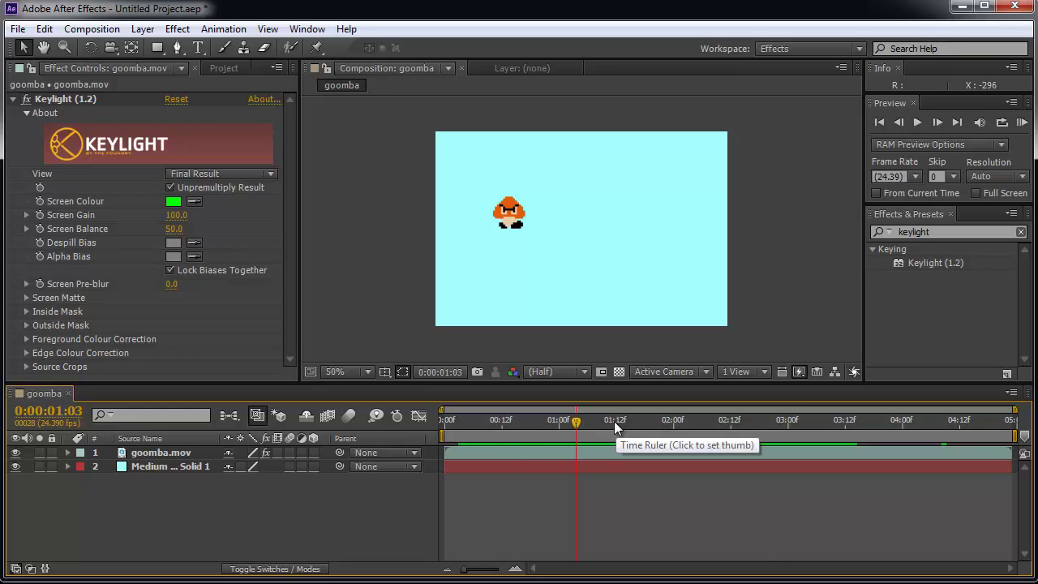
pyautogui.moveTo(575, 422)
pyautogui.mouseDown()
pyautogui.moveTo(450, 418)
pyautogui.moveTo(502, 415)
pyautogui.moveTo(481, 419)
pyautogui.moveTo(557, 428)
pyautogui.mouseUp()
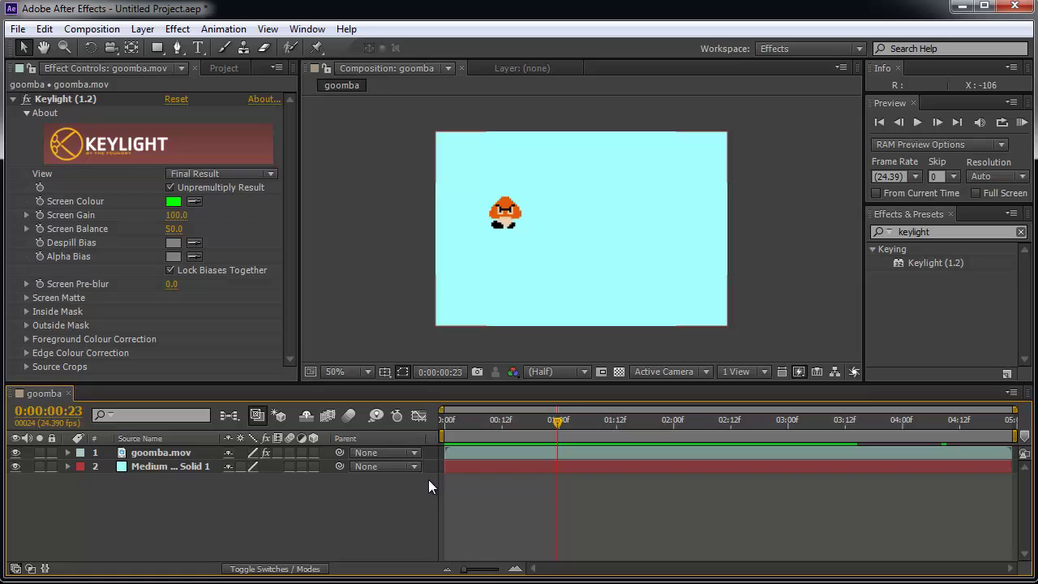
pyautogui.moveTo(558, 424)
pyautogui.mouseDown()
pyautogui.moveTo(519, 419)
pyautogui.moveTo(557, 417)
pyautogui.mouseUp()
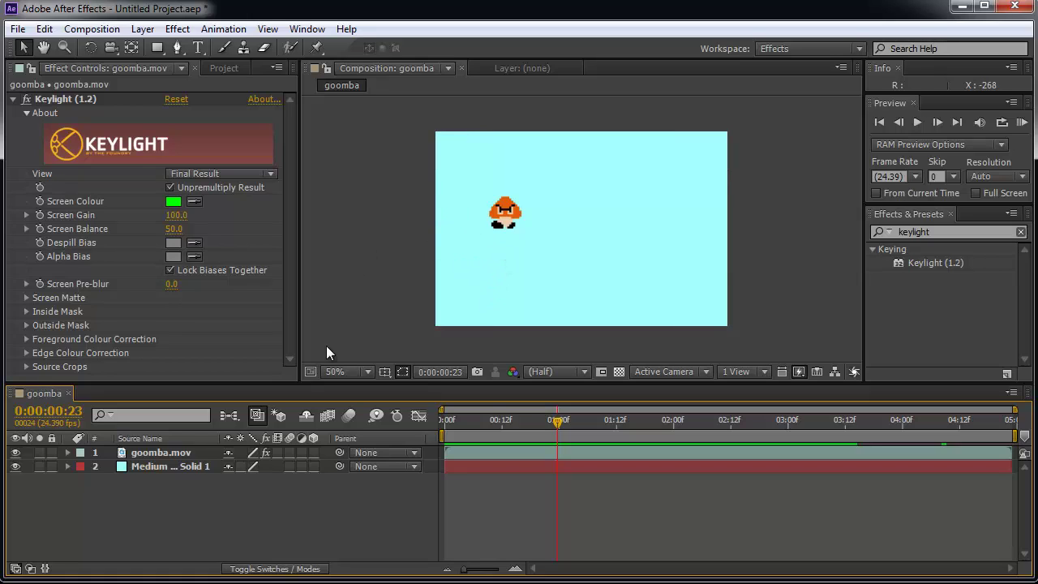
# Expand goomba.mov's Transform properties and toggle the Position stopwatch on and back off
pyautogui.click(147, 452)
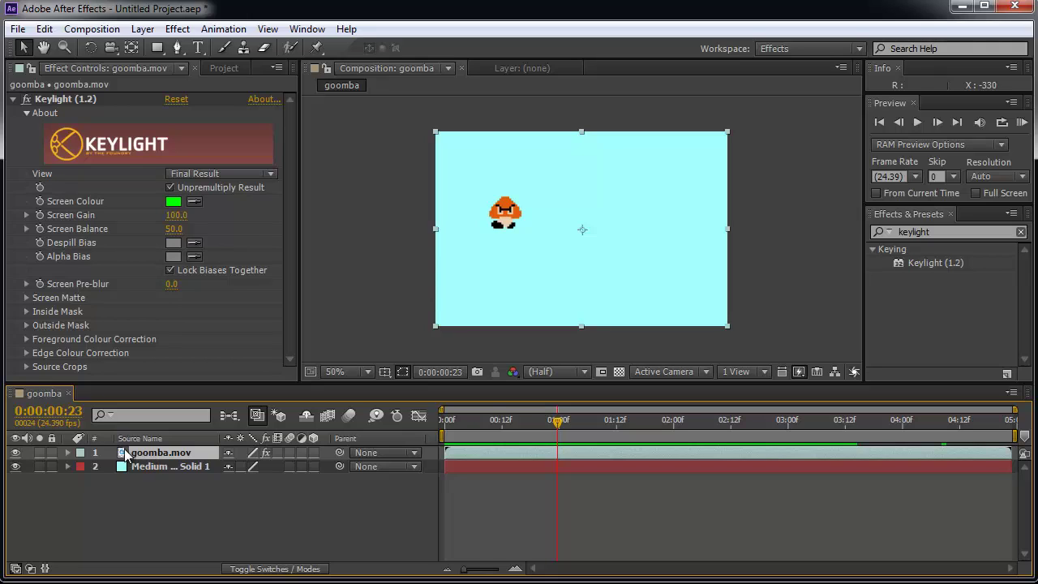
pyautogui.click(67, 451)
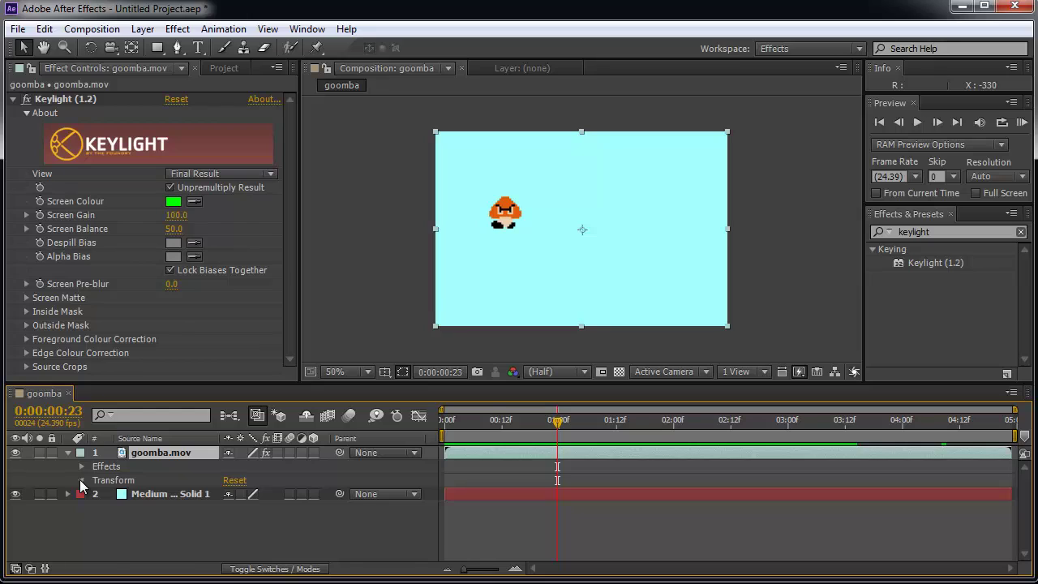
pyautogui.click(81, 480)
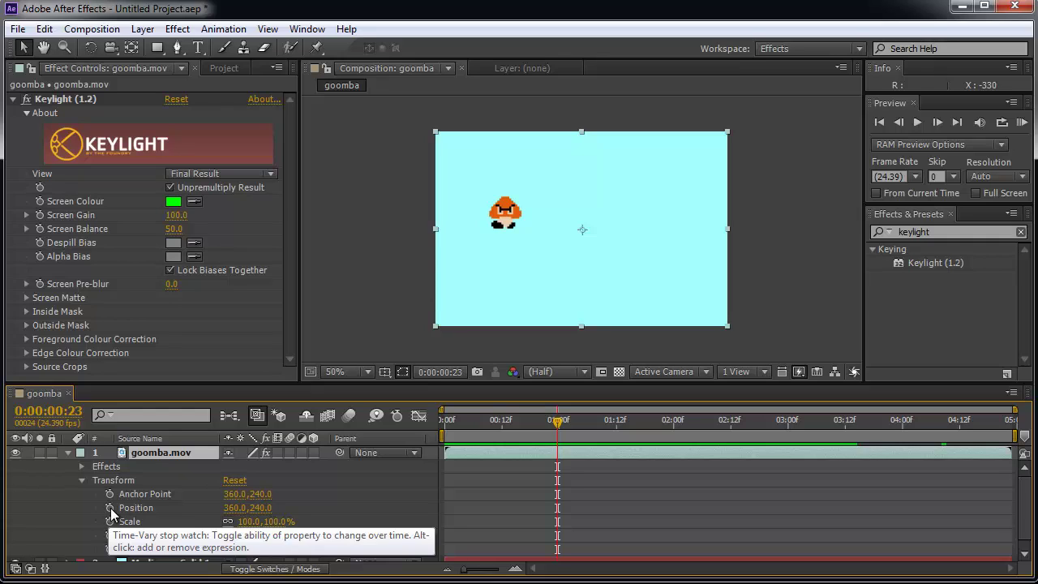
pyautogui.click(110, 508)
pyautogui.click(109, 508)
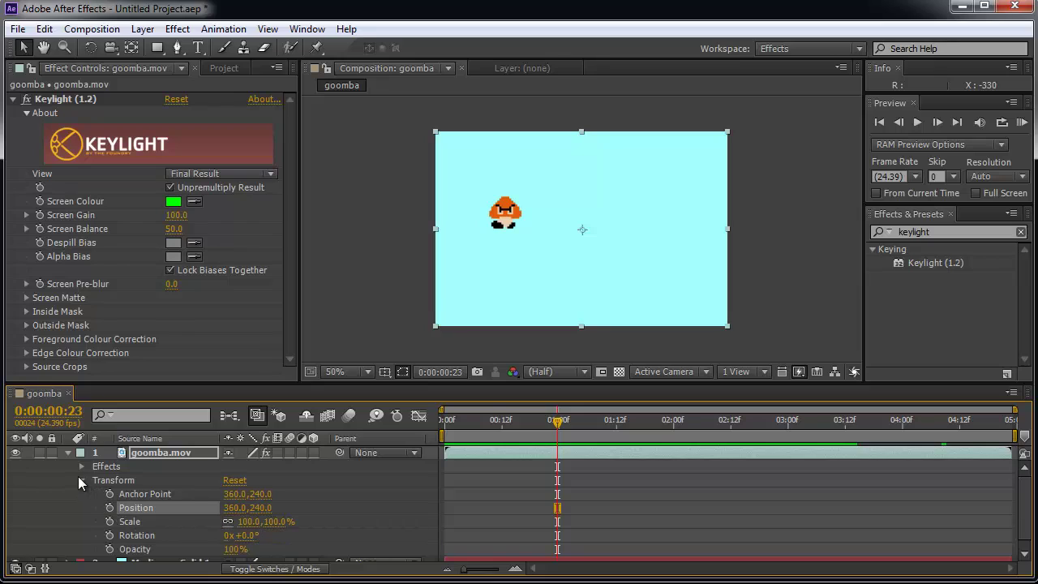
pyautogui.click(68, 452)
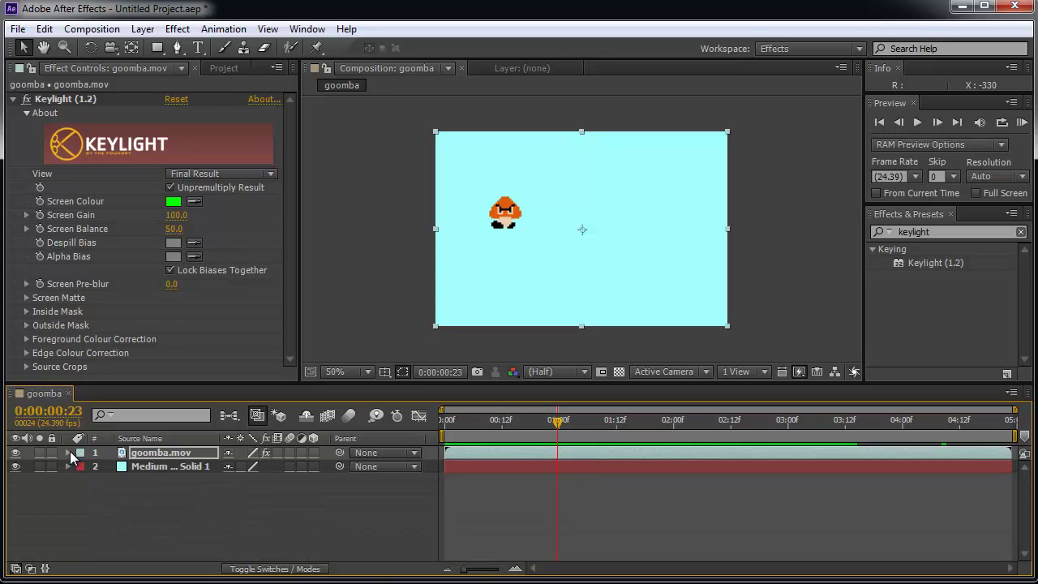
# Show only the goomba layer's Position property (360.0, 240.0) using the P shortcut
pyautogui.press('t')
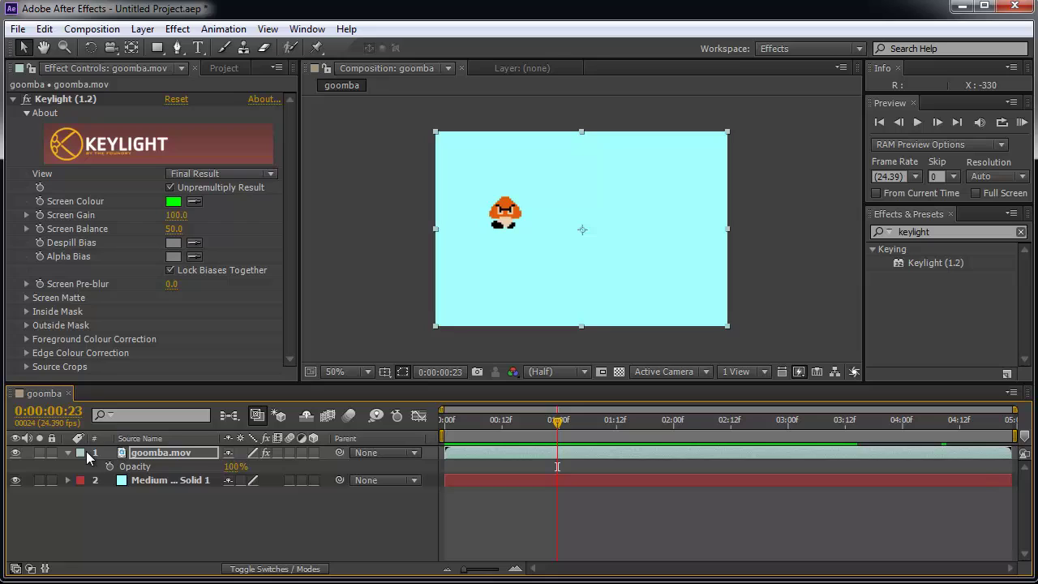
pyautogui.click(67, 451)
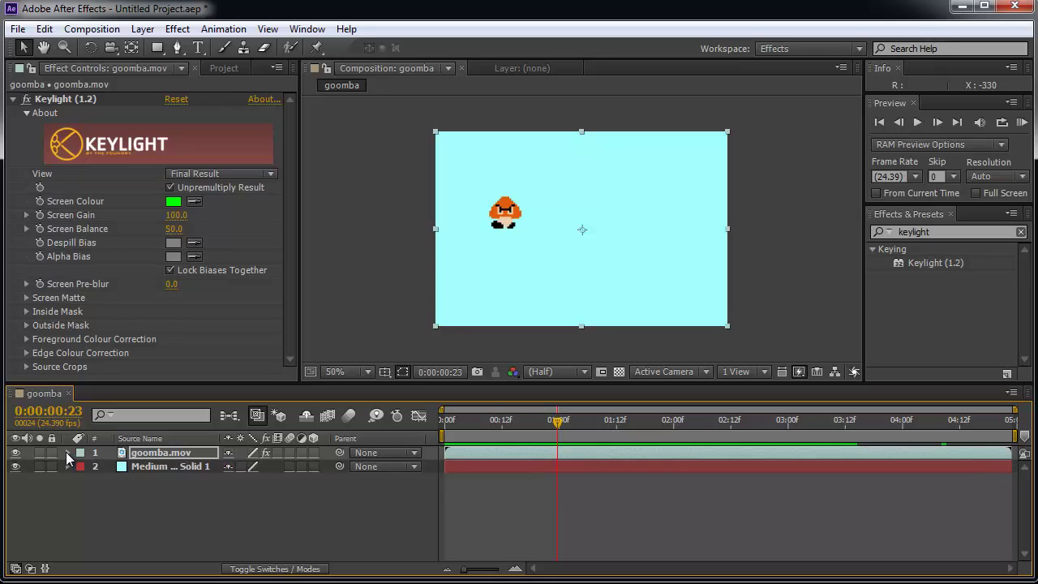
pyautogui.press('p')
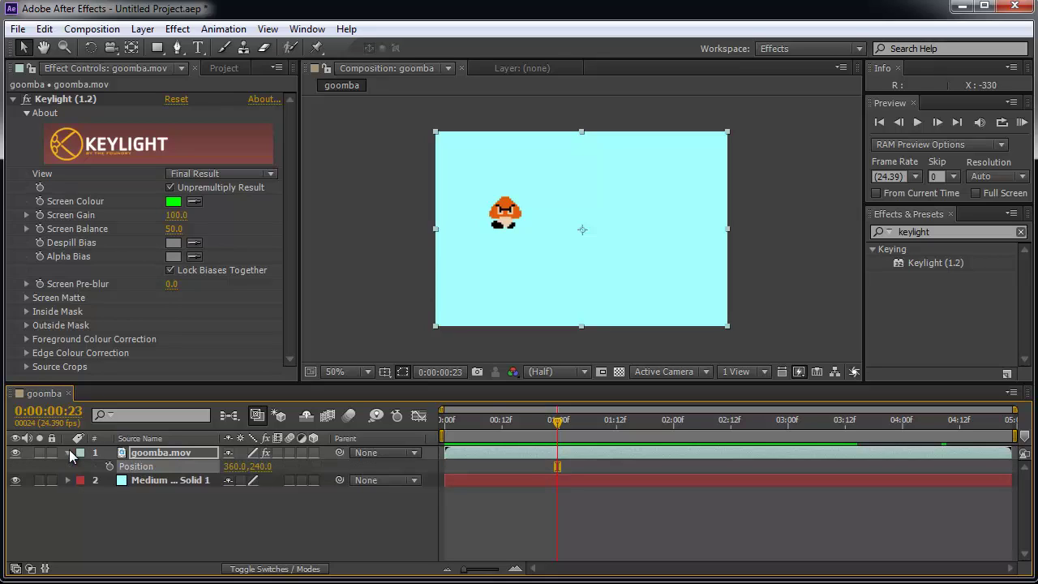
# Key Position at 360.0, 240.0 at 0:00:00:23 and move the playhead to 0:00:01:06
pyautogui.click(109, 468)
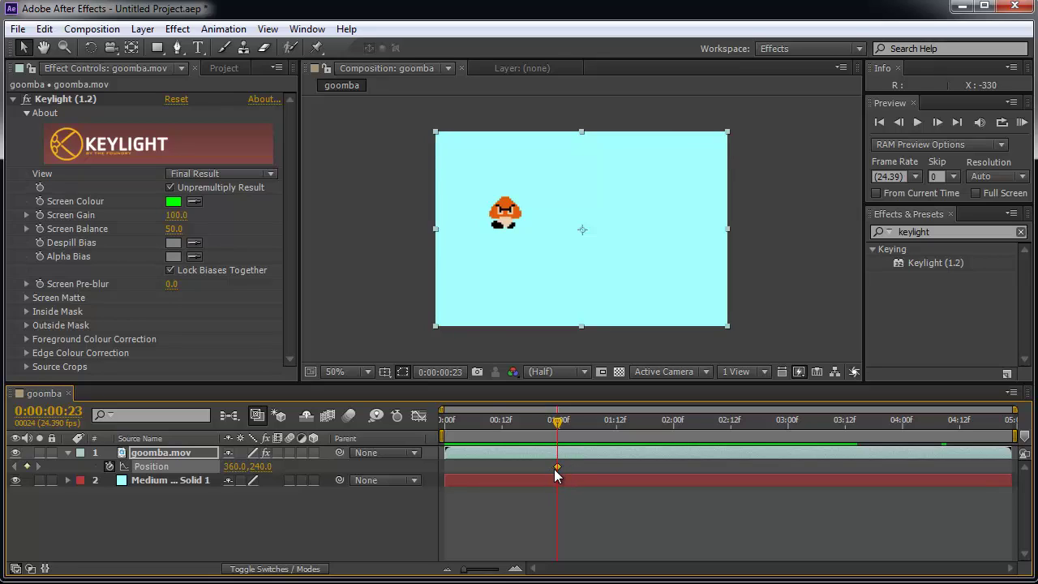
pyautogui.moveTo(556, 425); pyautogui.dragTo(590, 423)
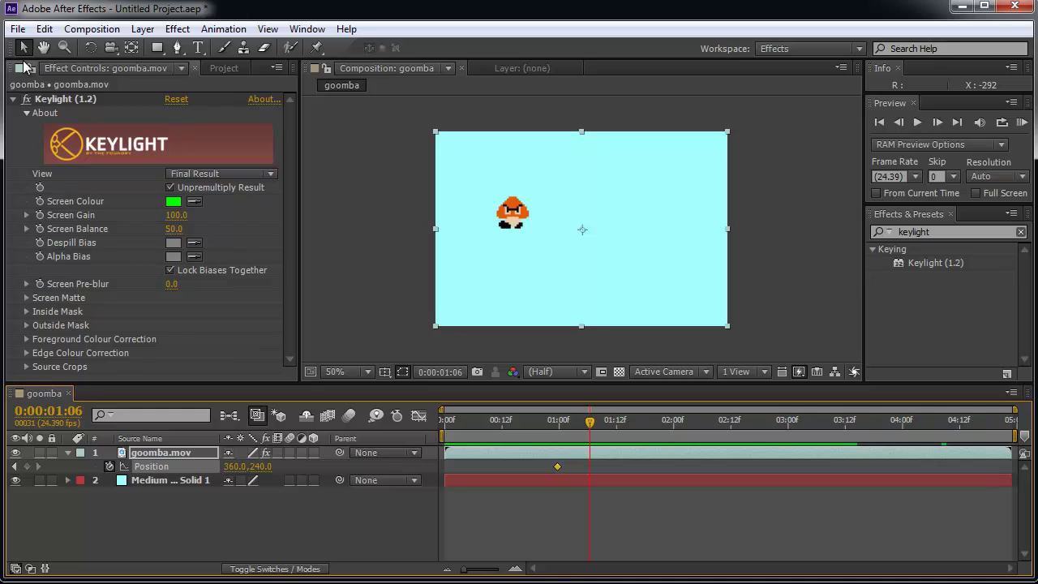
# Key the goomba at 324, 214 (01:06), further left (01:11), and 236, 248 (01:17), then scrub to 01:01
pyautogui.click(502, 209)
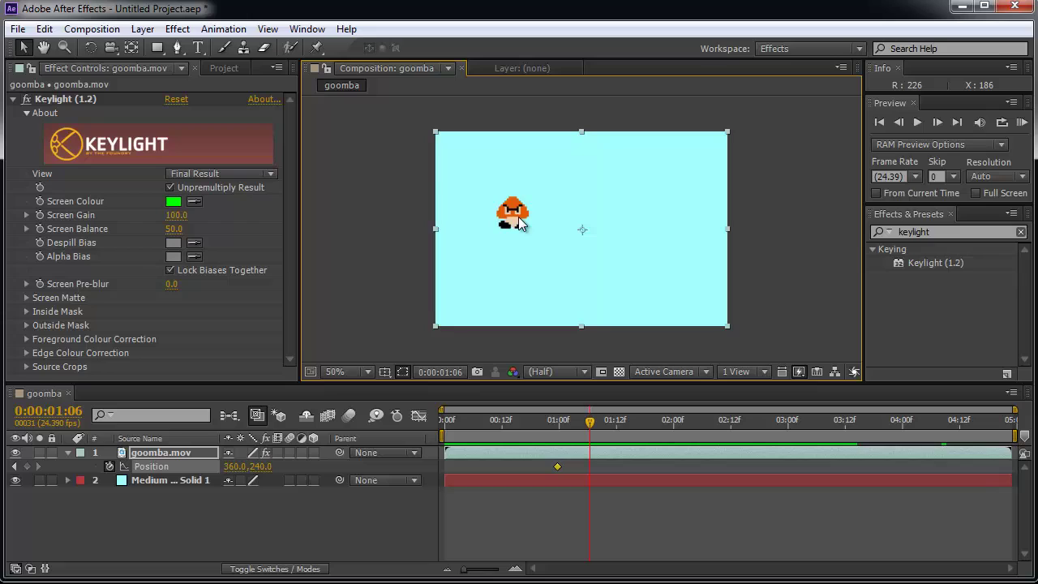
pyautogui.moveTo(511, 206); pyautogui.dragTo(498, 204)
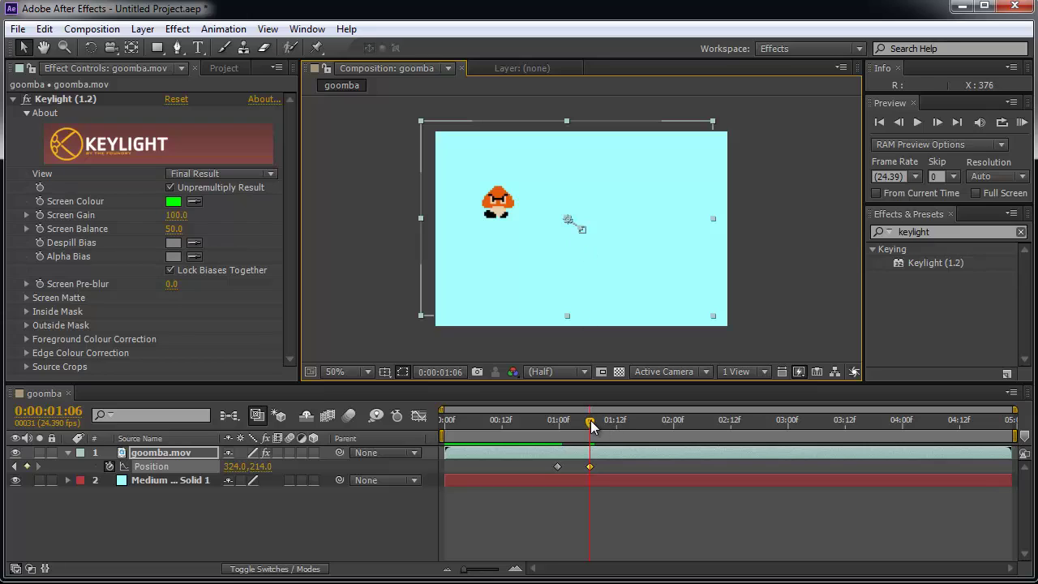
pyautogui.moveTo(591, 425); pyautogui.dragTo(614, 422)
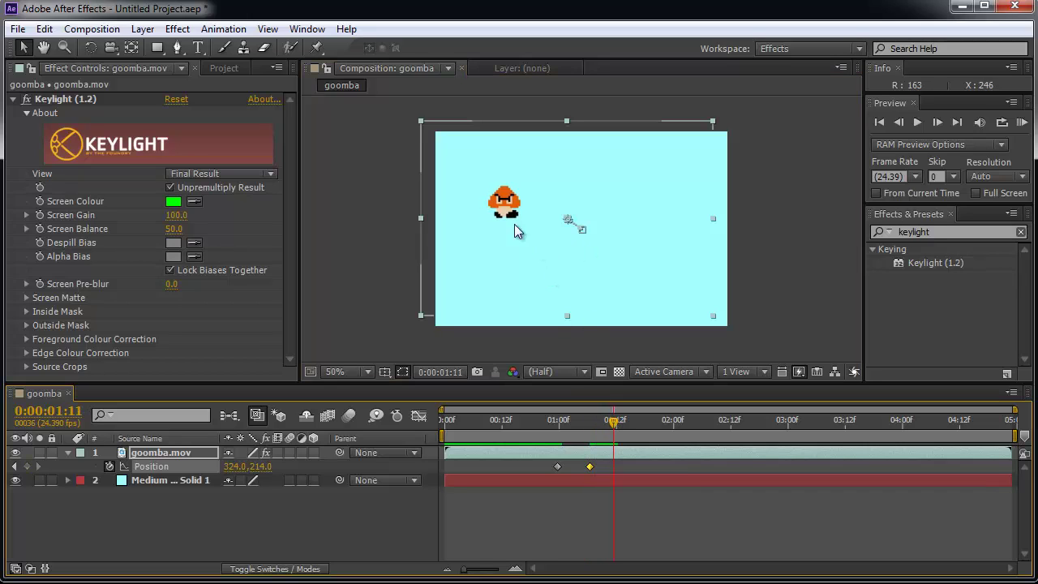
pyautogui.moveTo(498, 202); pyautogui.dragTo(476, 208)
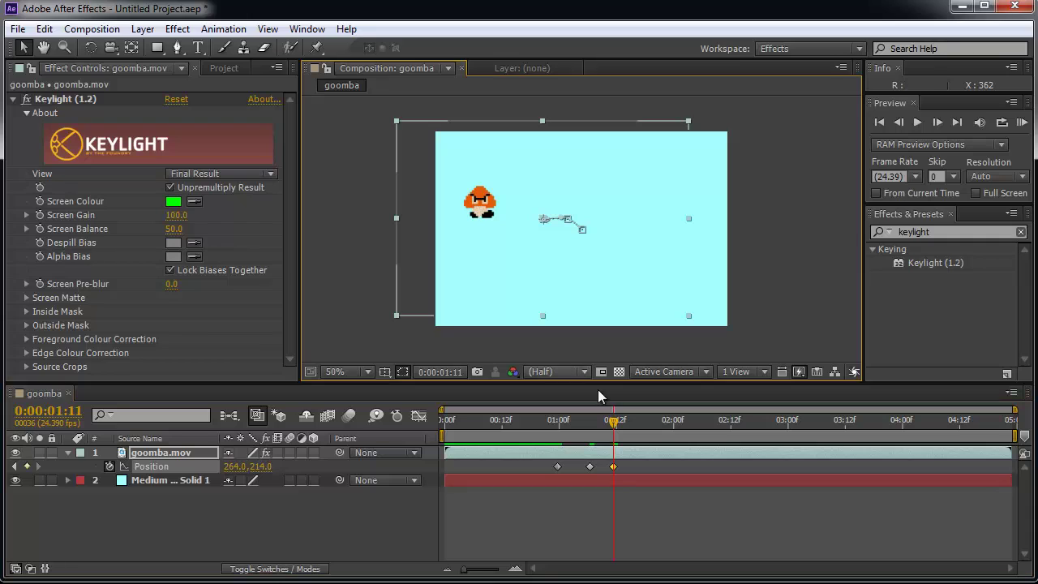
pyautogui.moveTo(613, 423); pyautogui.dragTo(641, 423)
pyautogui.moveTo(486, 212); pyautogui.dragTo(475, 226)
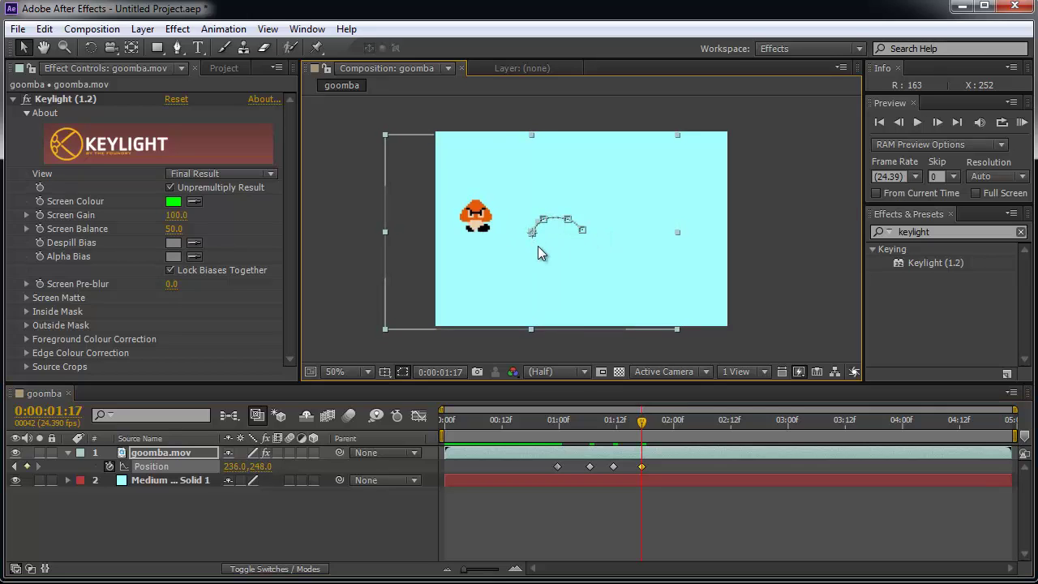
pyautogui.moveTo(641, 421); pyautogui.dragTo(461, 419)
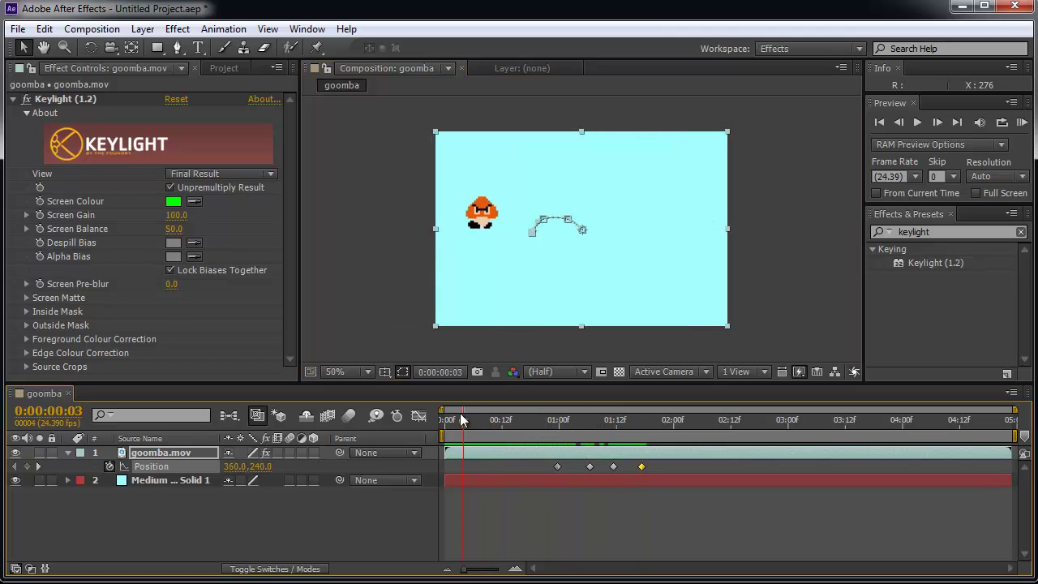
# Play a preview of the goomba jumping along its curved four-keyframe path
pyautogui.press('space')
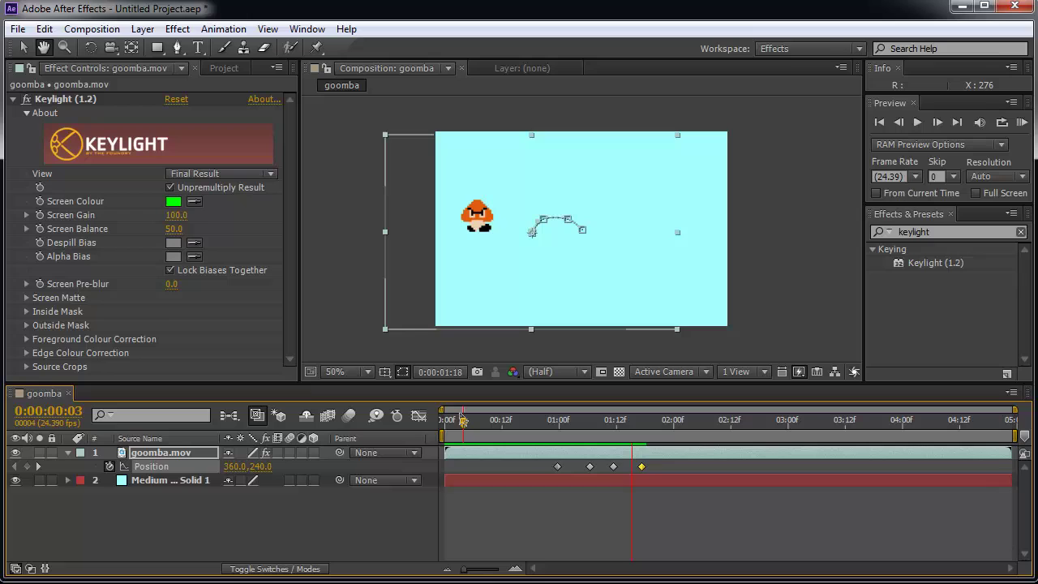